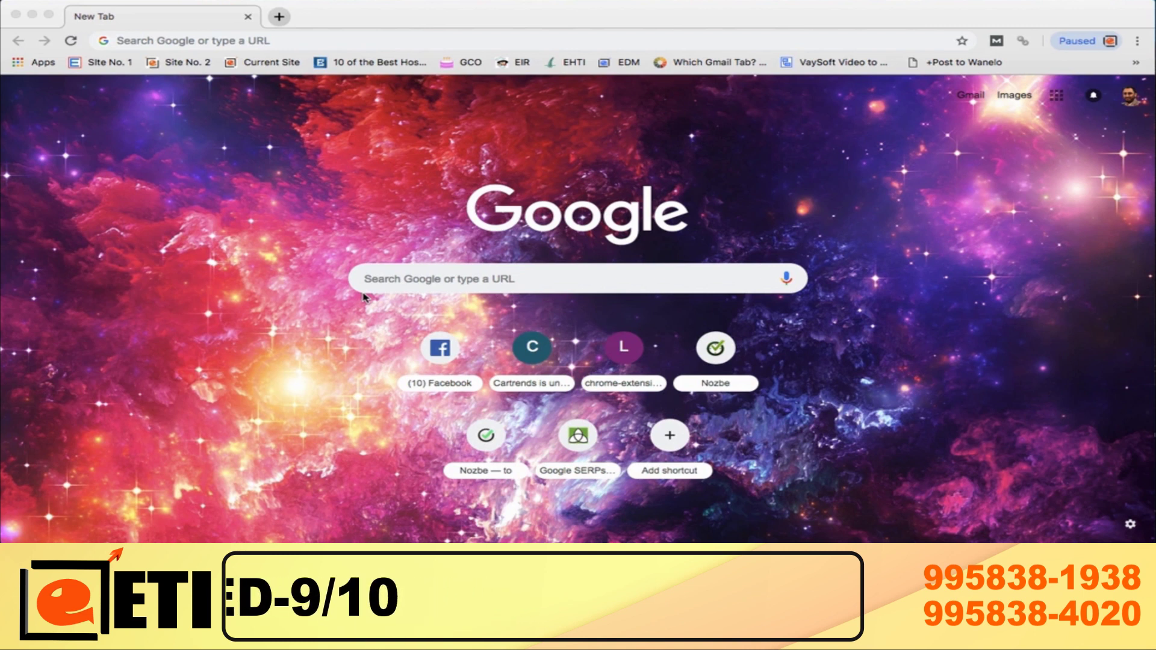
Step: Search Google for "write for us" seo, with the phrase in quotes
click(295, 40)
text("")
key(Left)
text(writ)
text(e for us)
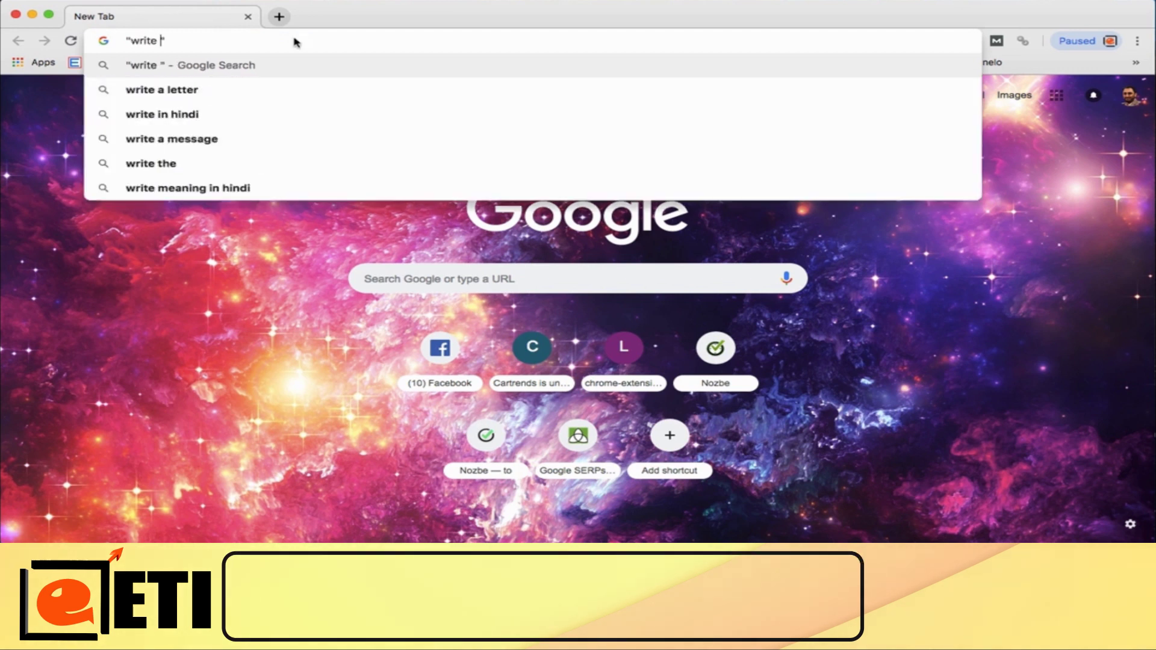
key(Right)
text(seo)
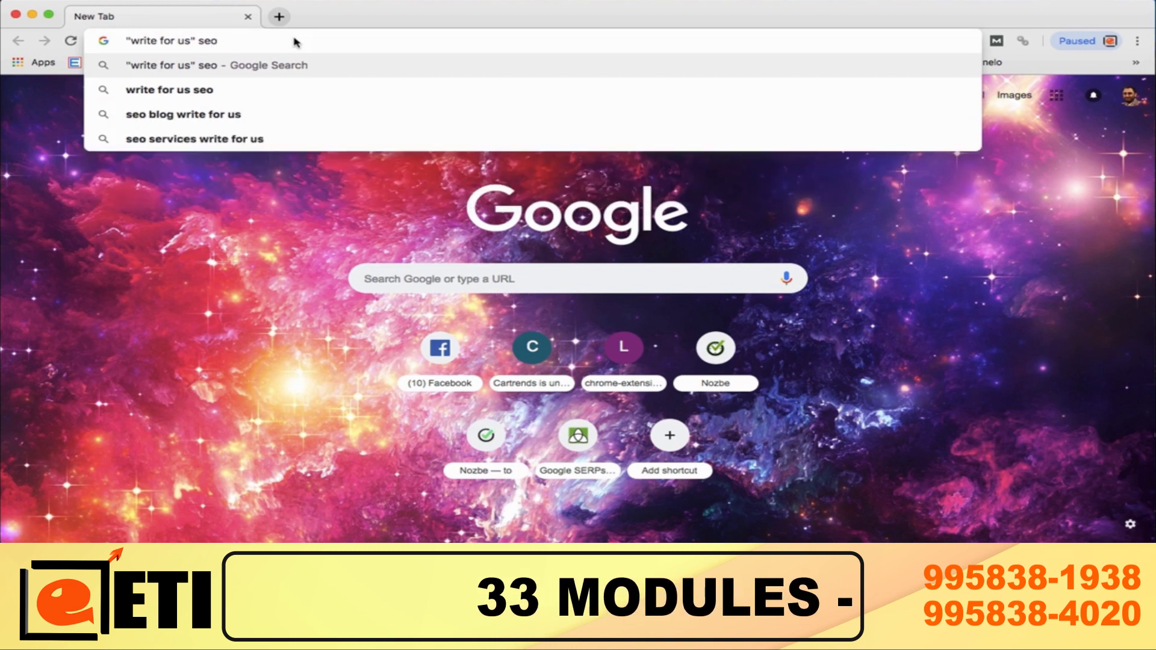
key(Return)
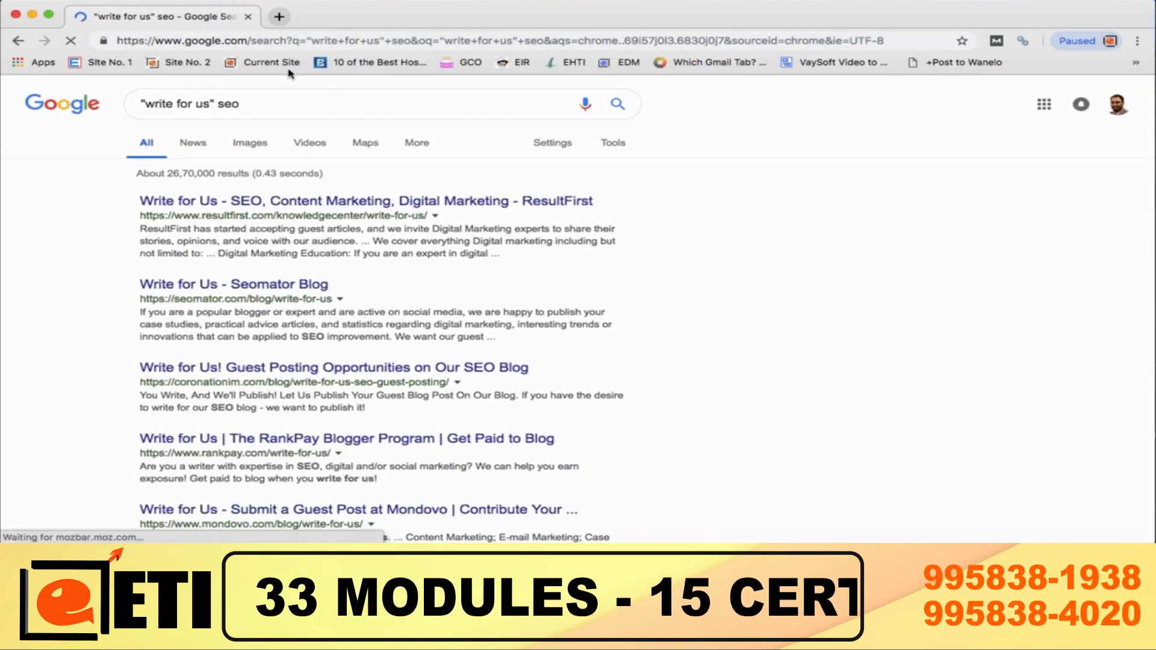
Step: Open the ResultFirst, Seomator Blog, guest-posting SEO blog and RankPay results in background tabs, then view ResultFirst
super+click(273, 207)
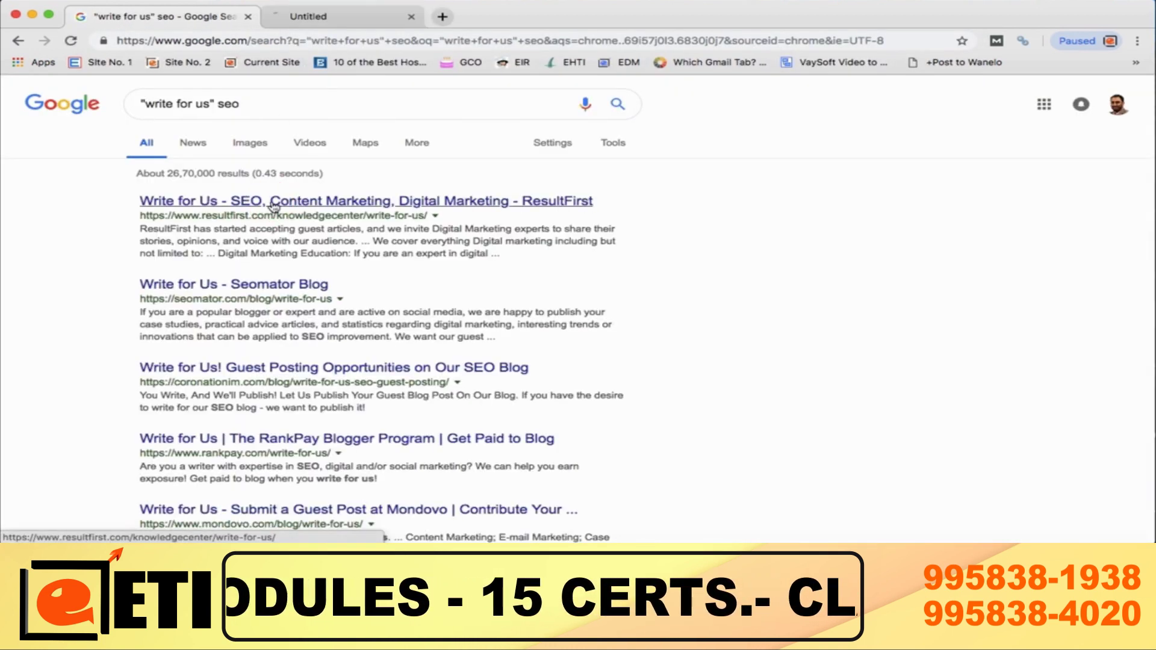
super+click(256, 289)
super+click(248, 368)
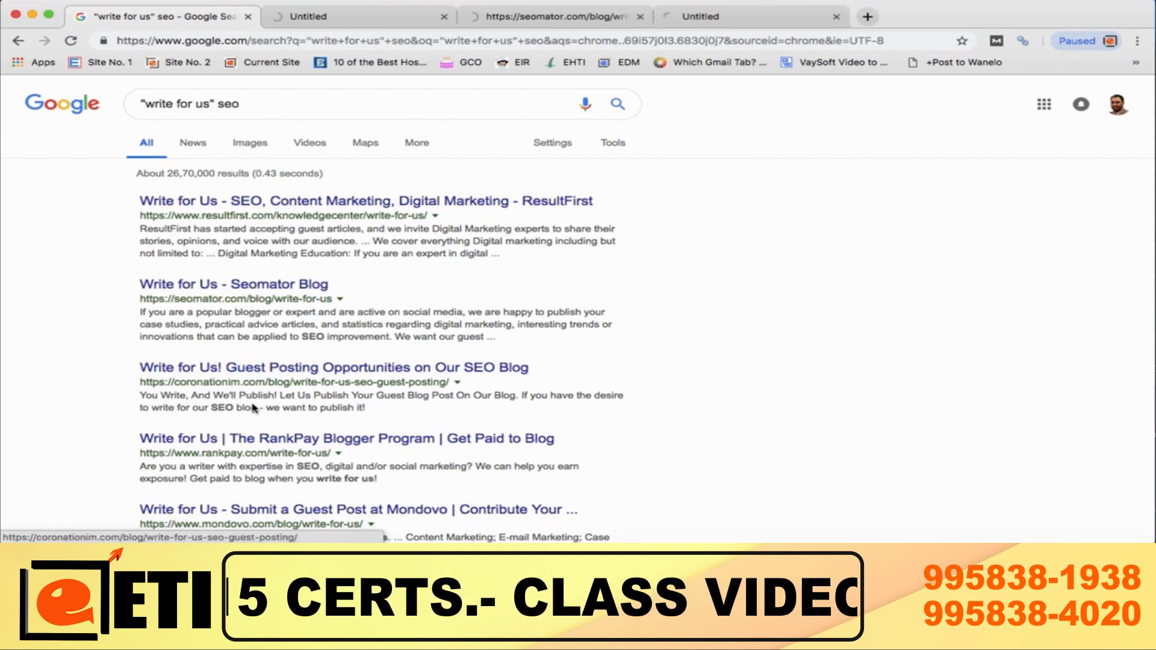
super+click(265, 439)
click(337, 17)
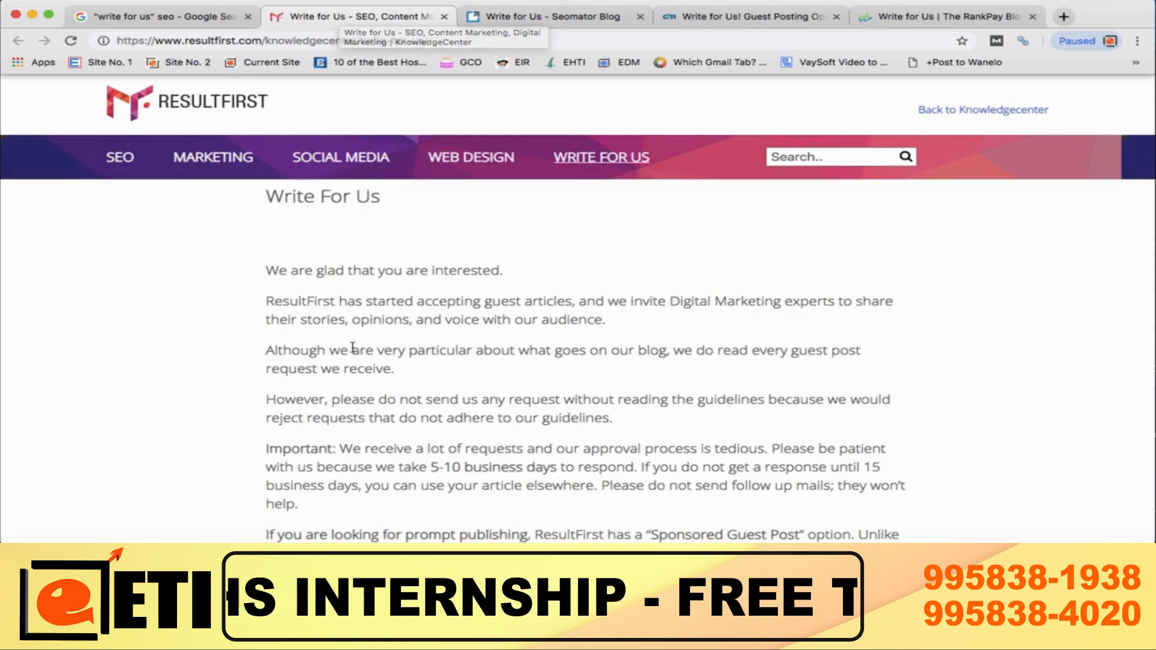
Step: Load the ResultFirst knowledge center, Seomator home page and Coronation Internet Marketing blog in their tabs
click(186, 105)
click(212, 107)
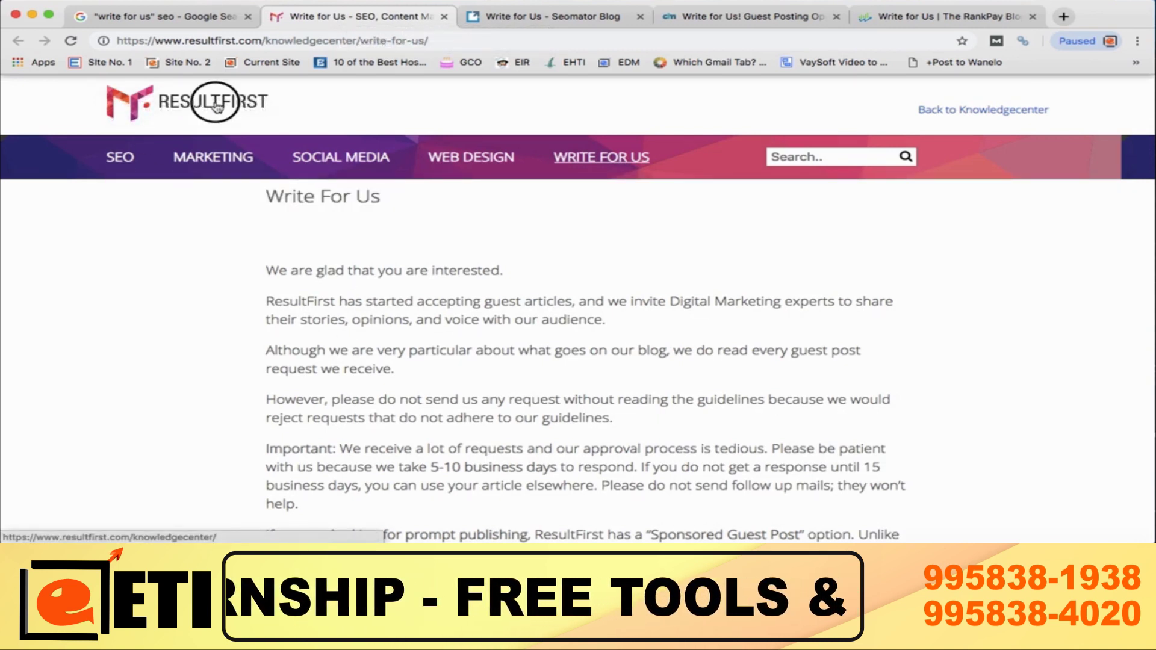
click(546, 24)
click(226, 102)
click(711, 23)
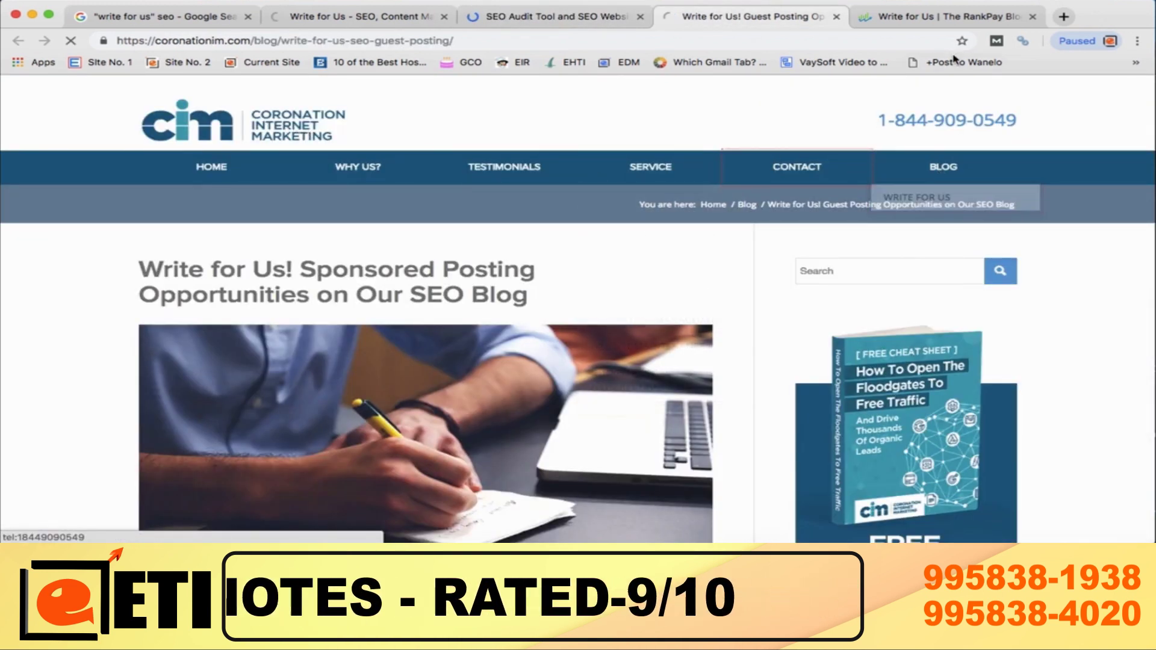
click(948, 18)
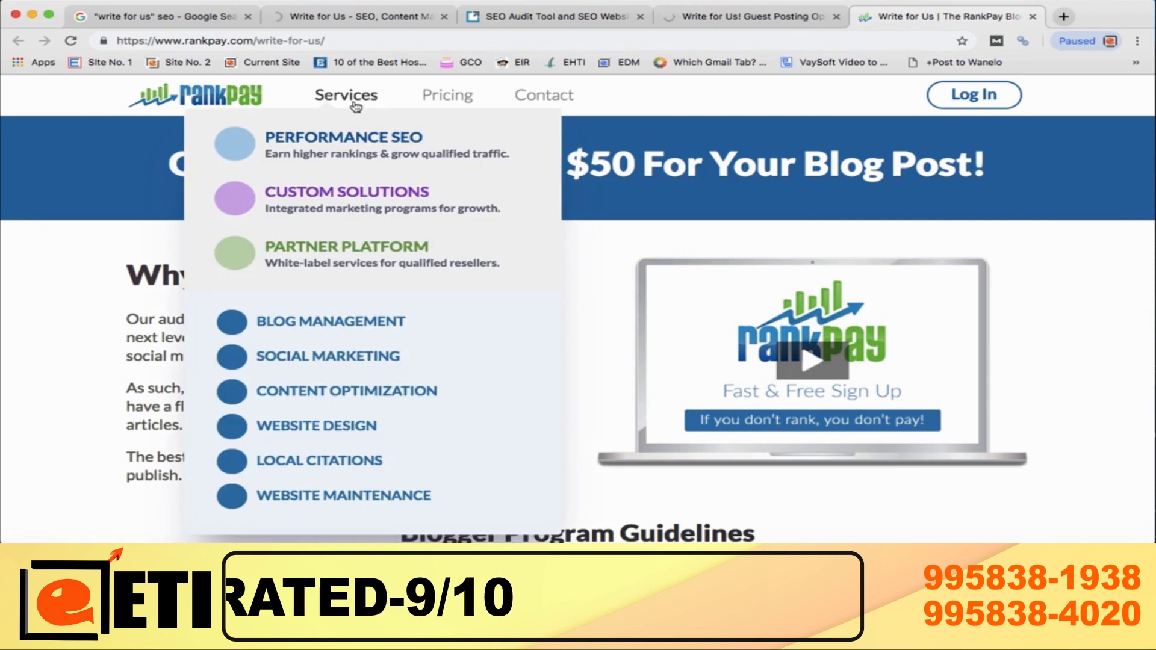
Step: Open the RankPay and Seomator blogs, then return to the ResultFirst knowledge center
scroll(763, 330, down, 15)
scroll(762, 329, up, 2)
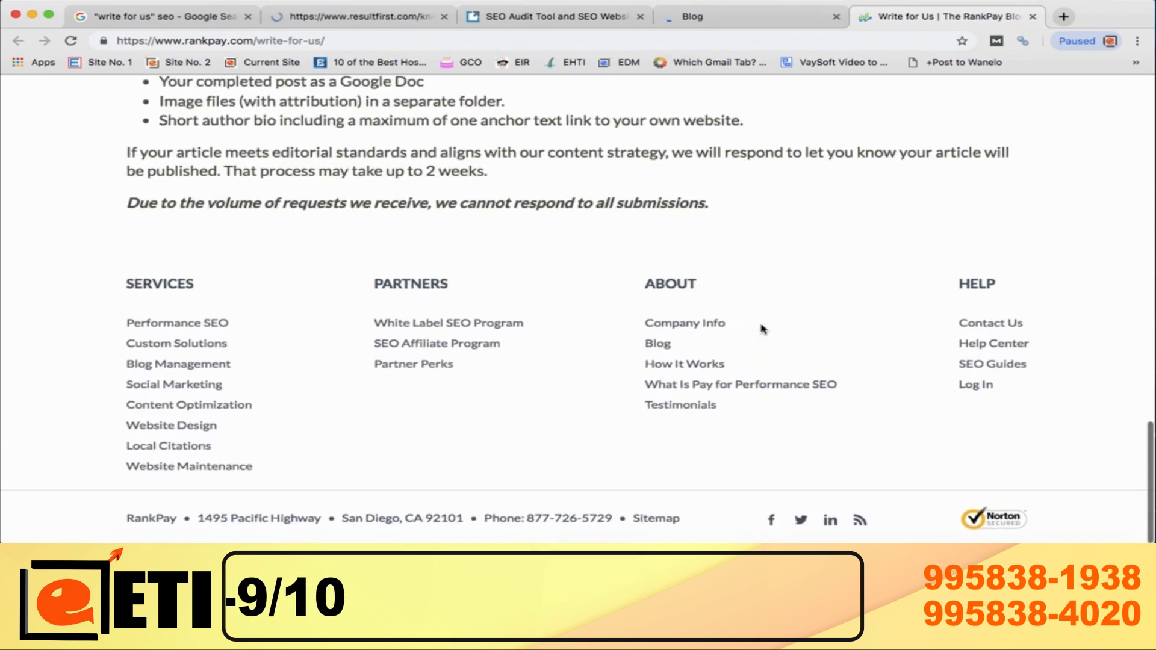
click(661, 344)
click(548, 16)
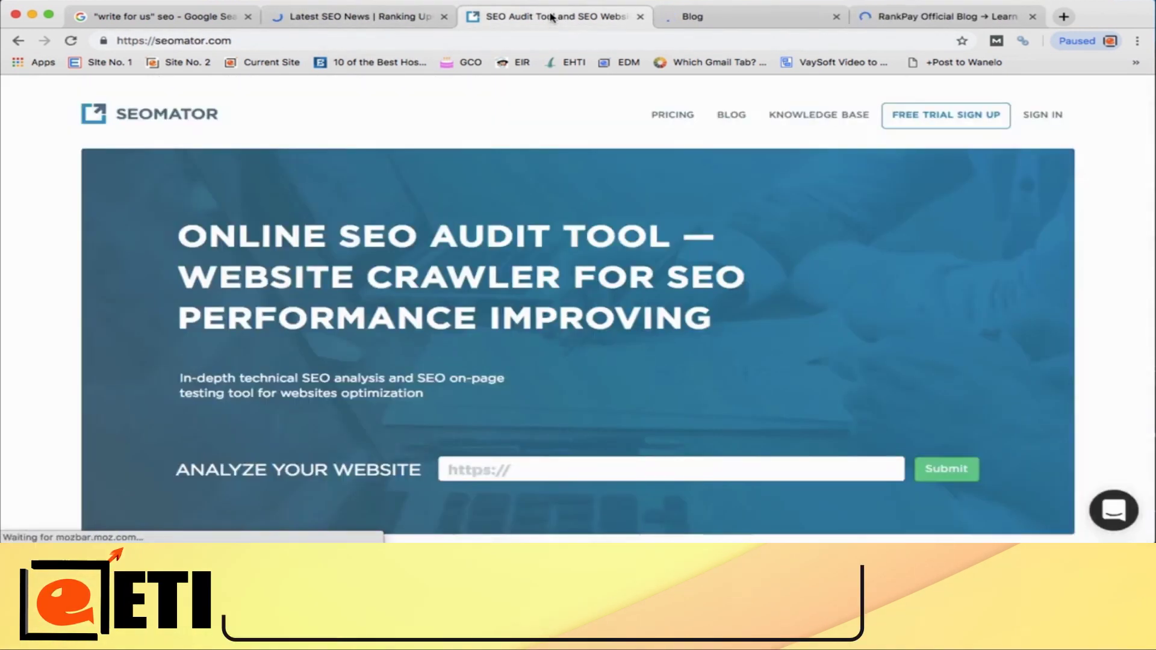
click(727, 129)
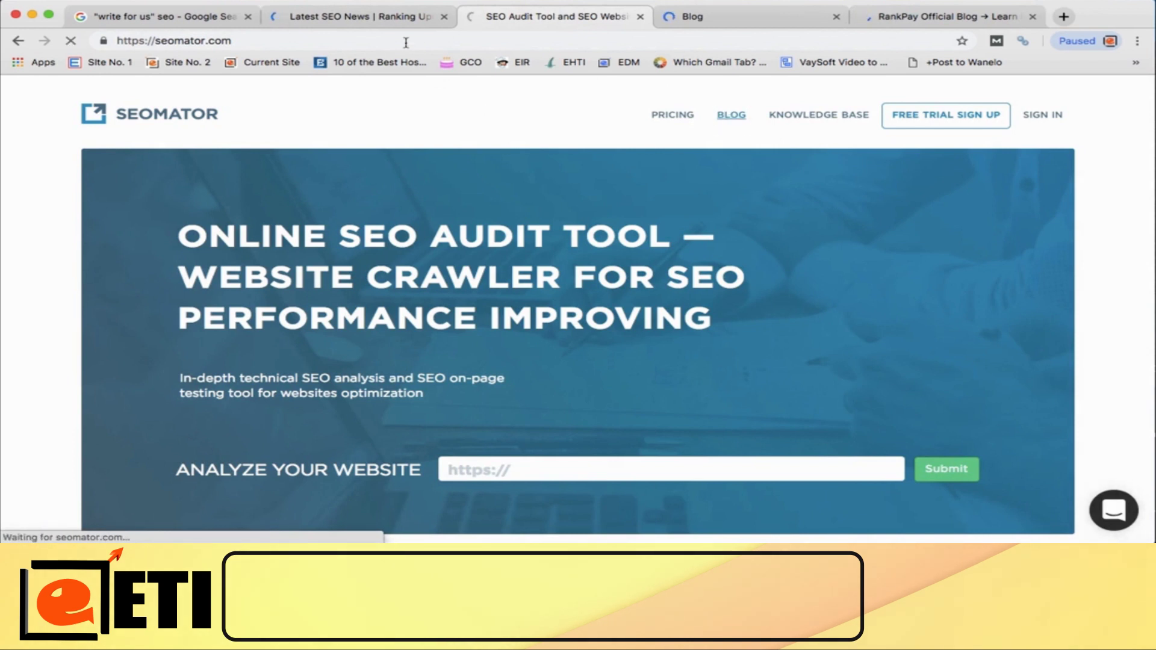
click(373, 16)
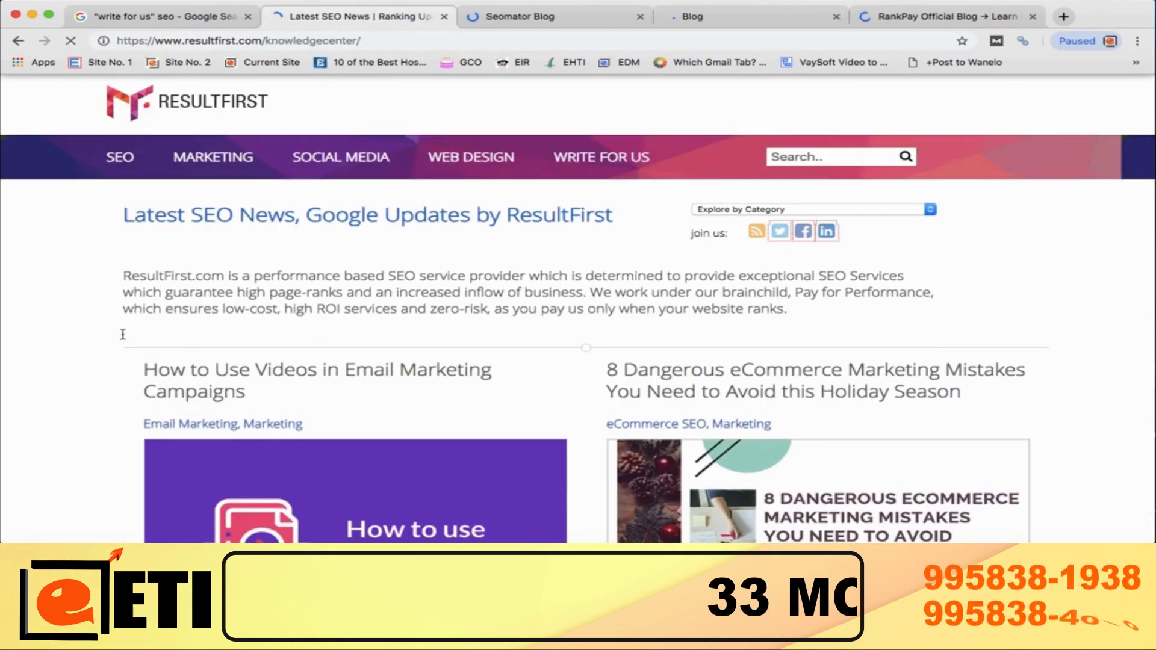
Step: Scroll the ResultFirst blog list and open 'How to Use Videos in Email Marketing Campaigns'
scroll(123, 336, down, 5)
scroll(122, 337, up, 3)
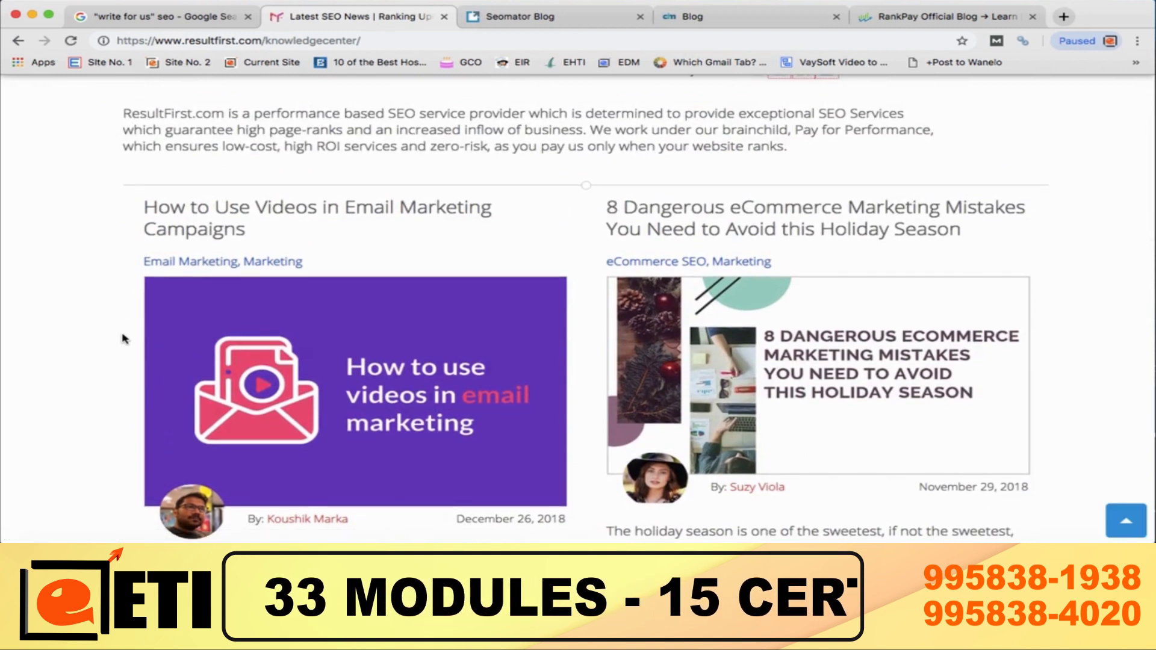
scroll(122, 338, down, 3)
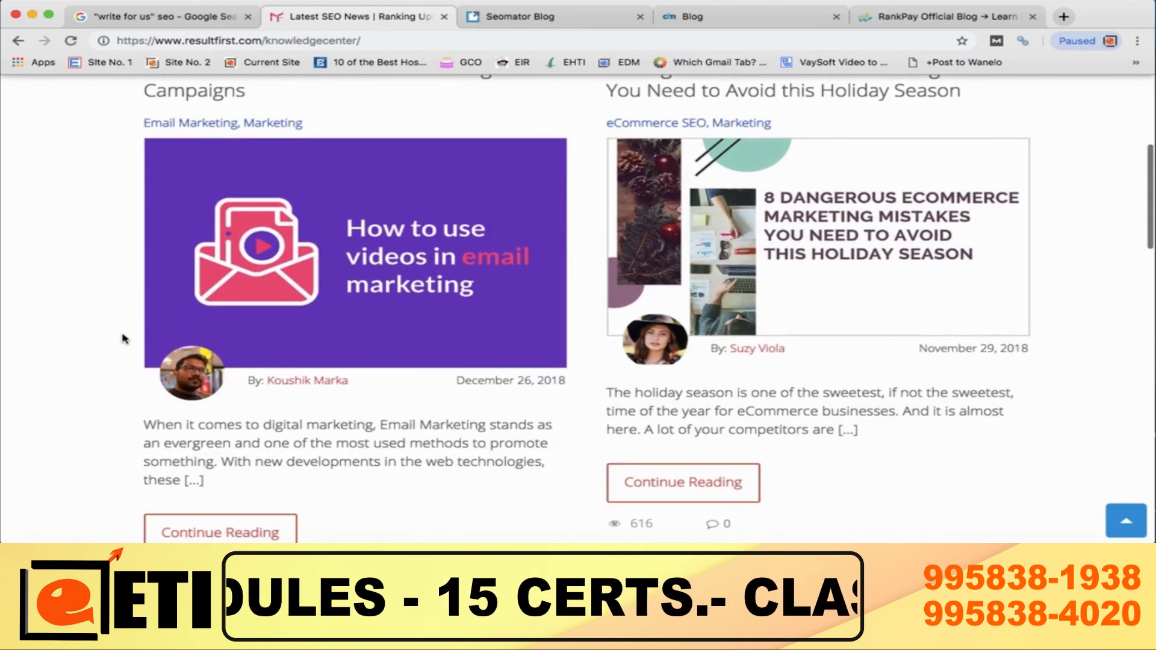
scroll(254, 450, down, 3)
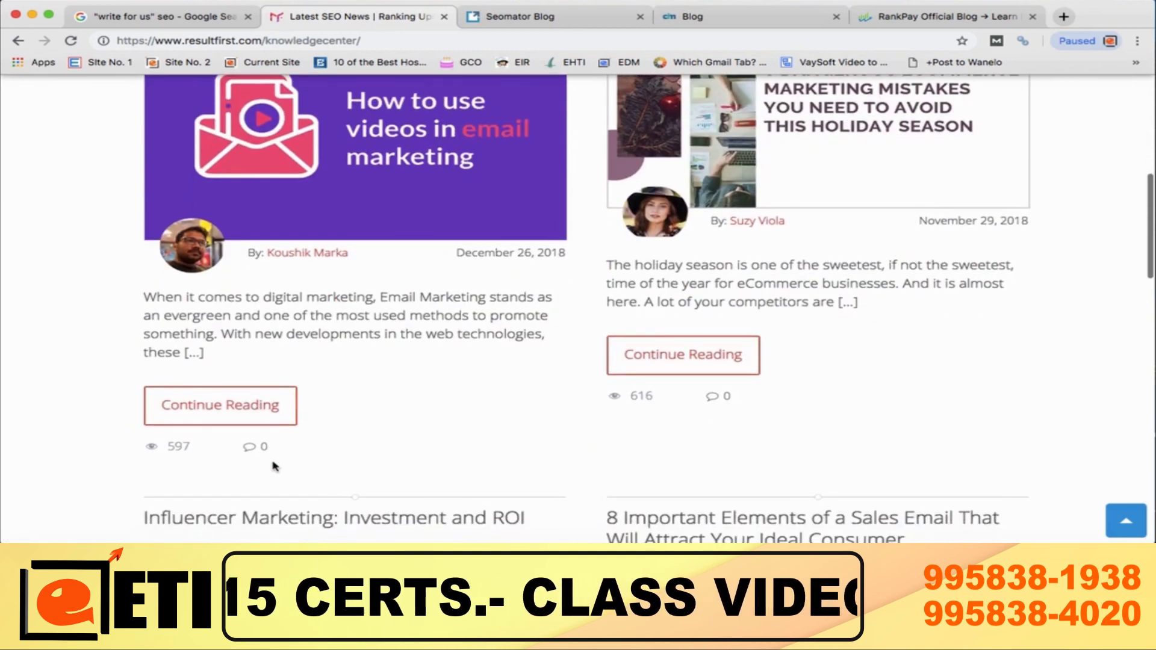
click(234, 407)
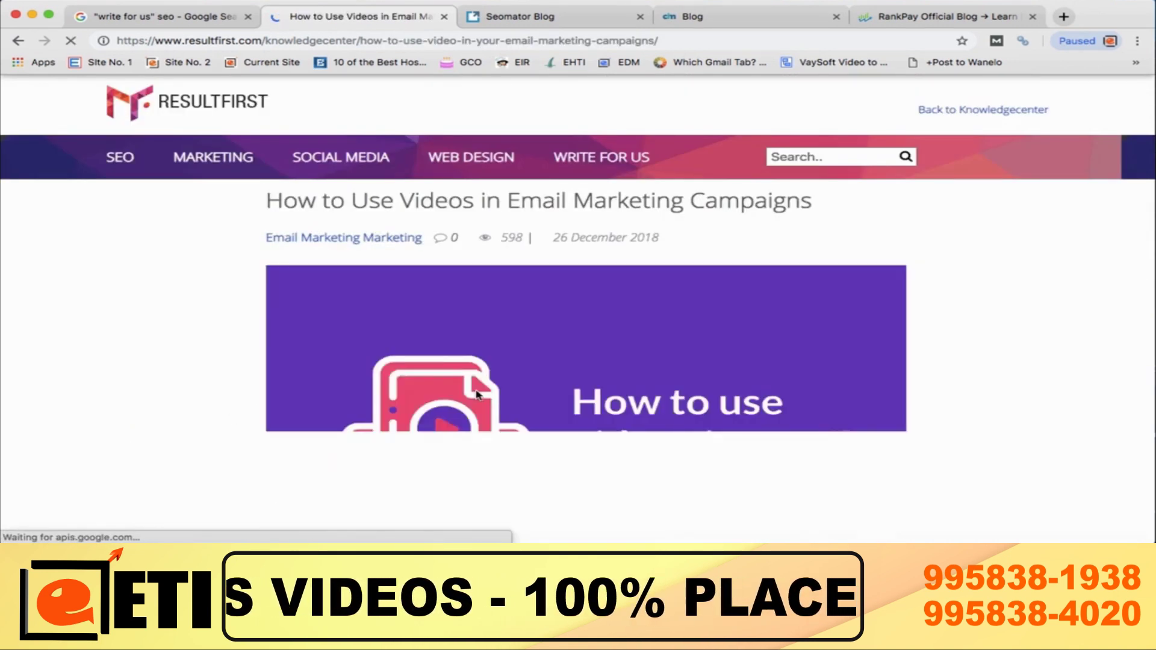
Step: Scroll past the article's tags and author bio to the Leave a Reply comment form
scroll(476, 391, down, 4)
scroll(476, 391, down, 15)
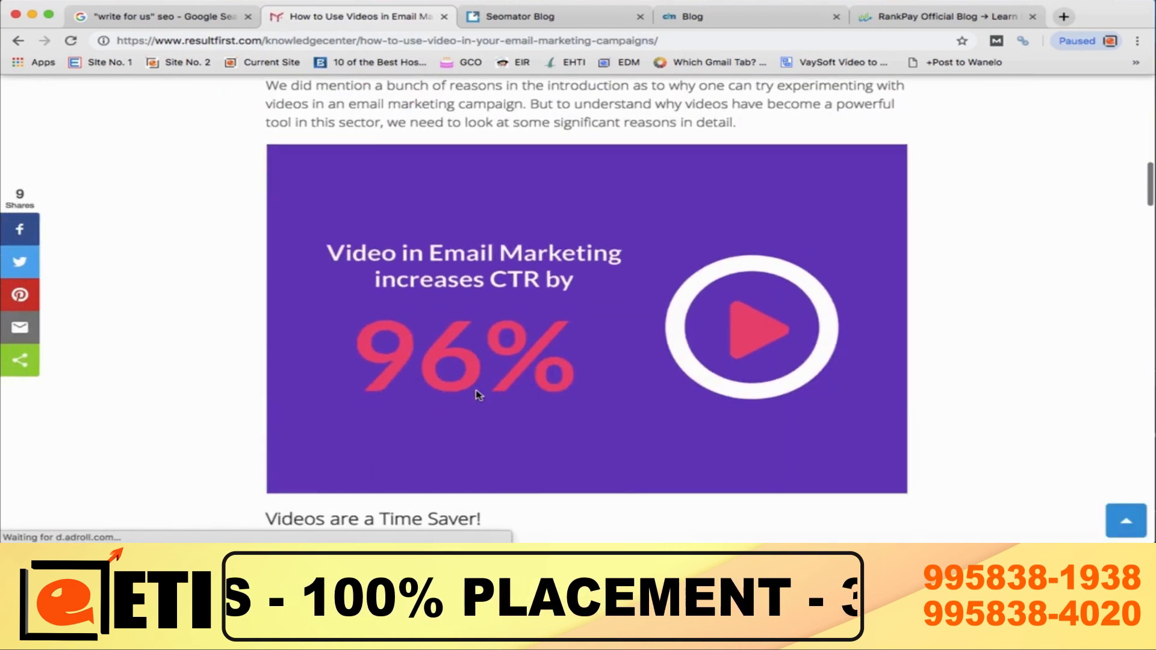
scroll(476, 391, down, 14)
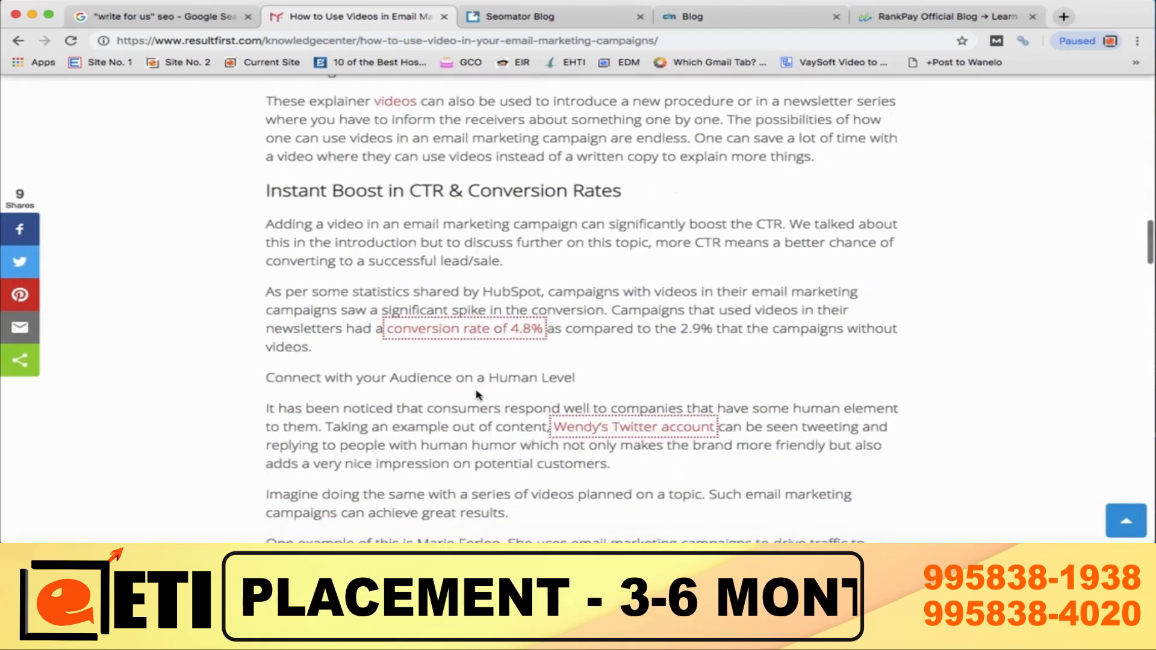
scroll(477, 395, down, 8)
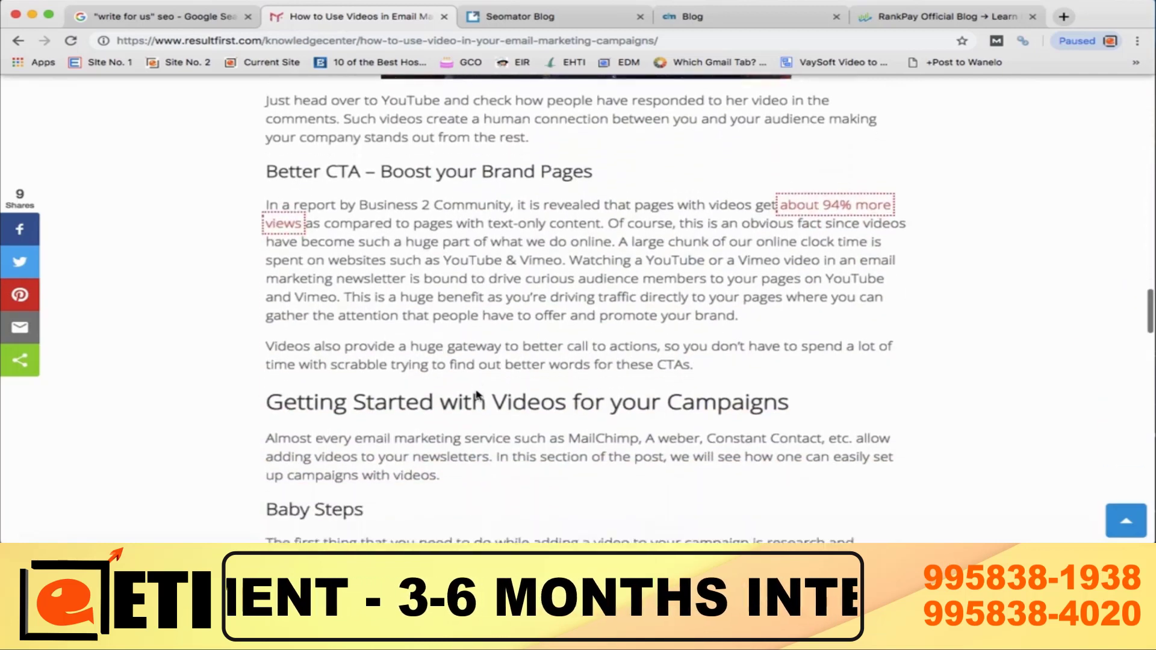
scroll(476, 392, down, 20)
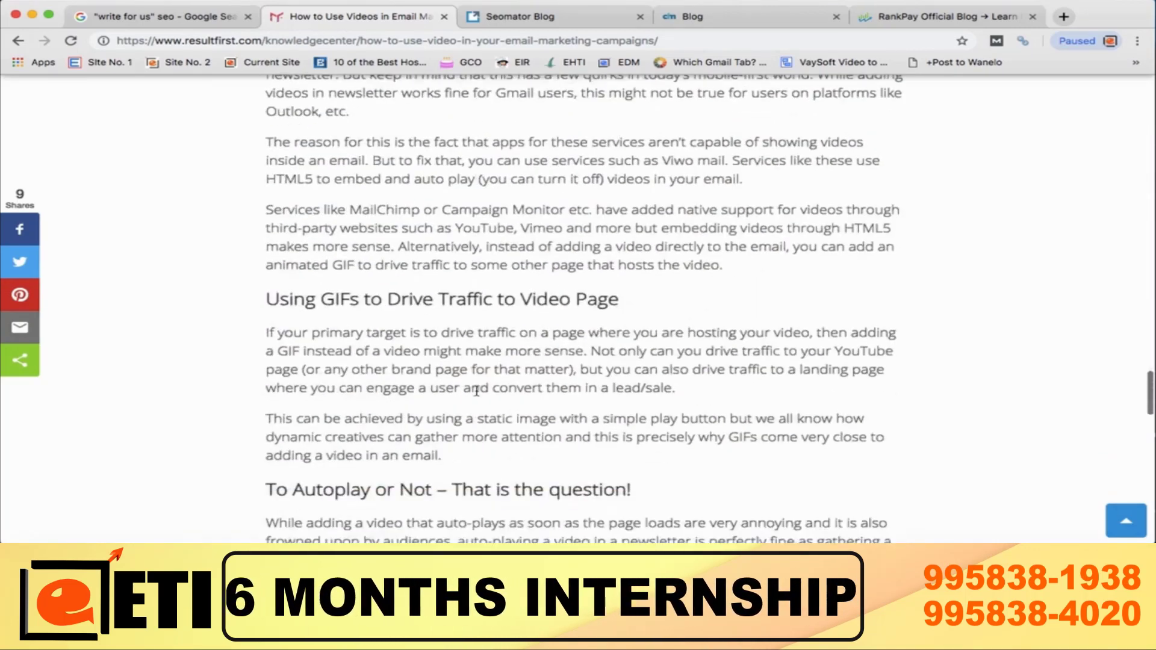
scroll(476, 392, down, 9)
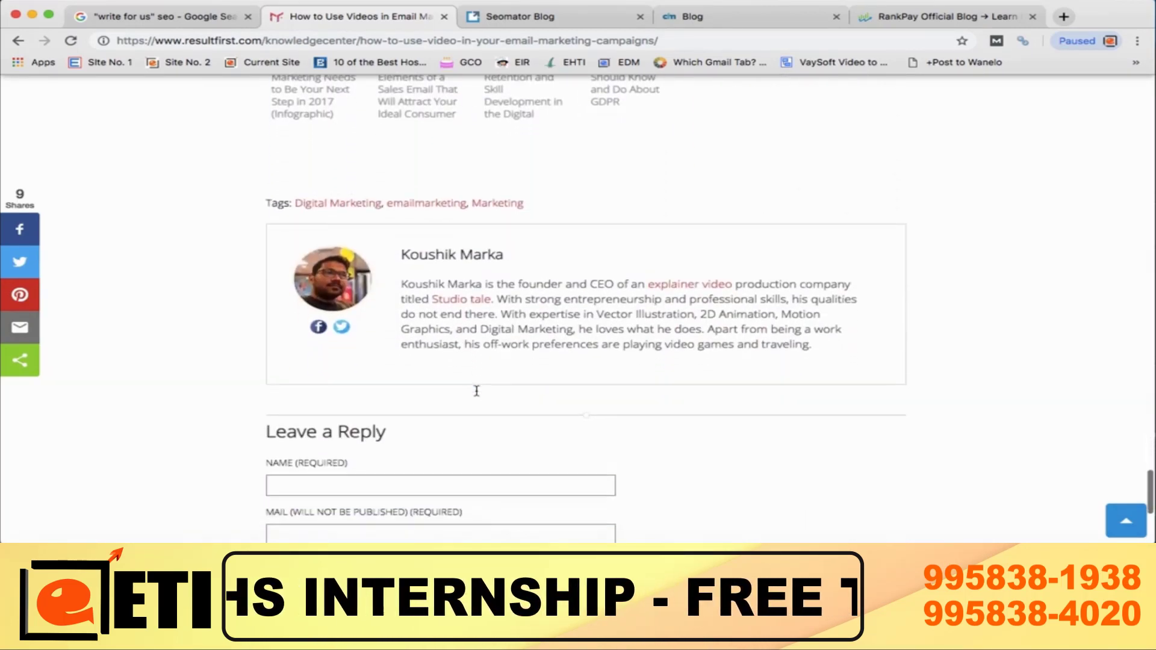
scroll(476, 392, up, 4)
scroll(476, 392, up, 1)
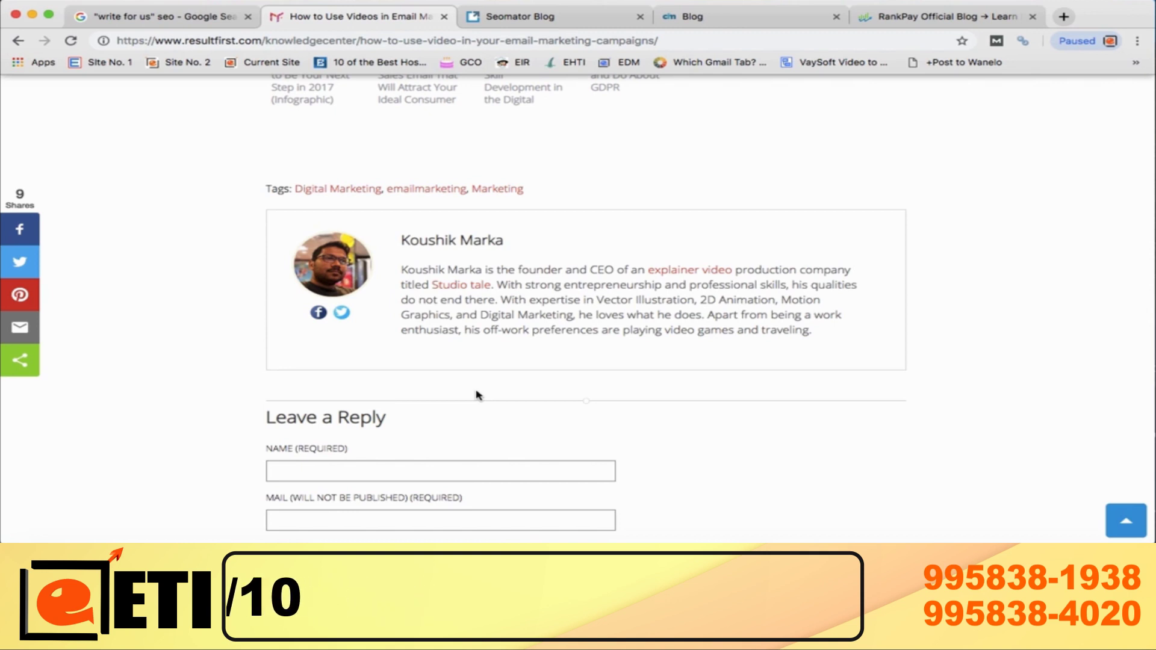
scroll(477, 395, down, 1)
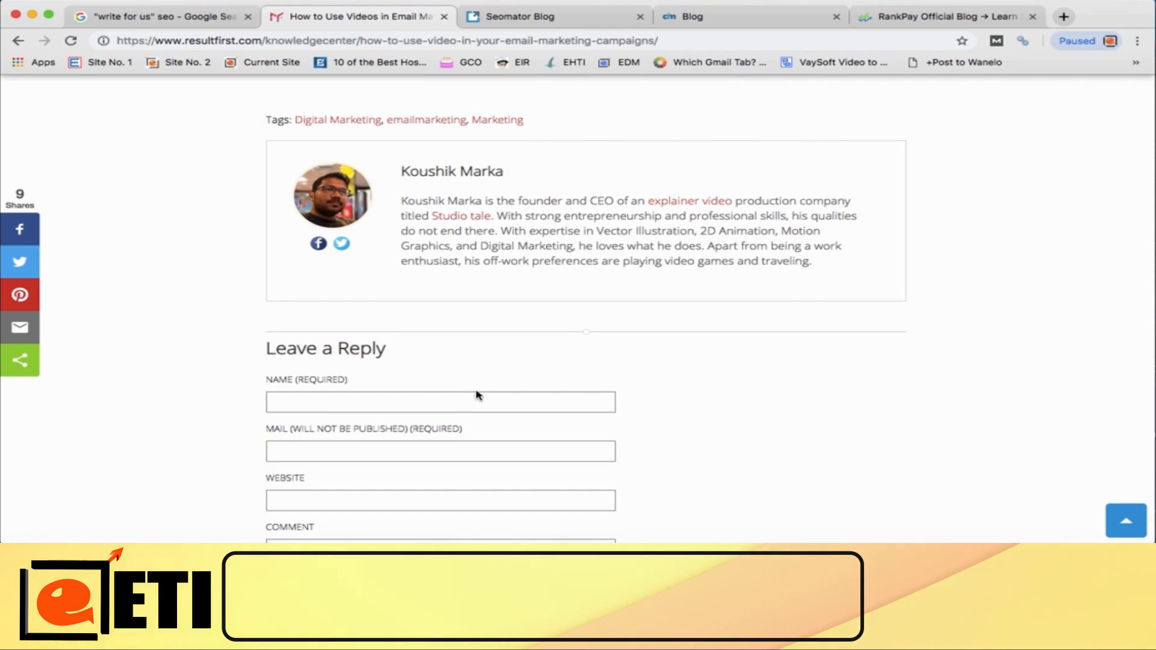
scroll(476, 395, down, 2)
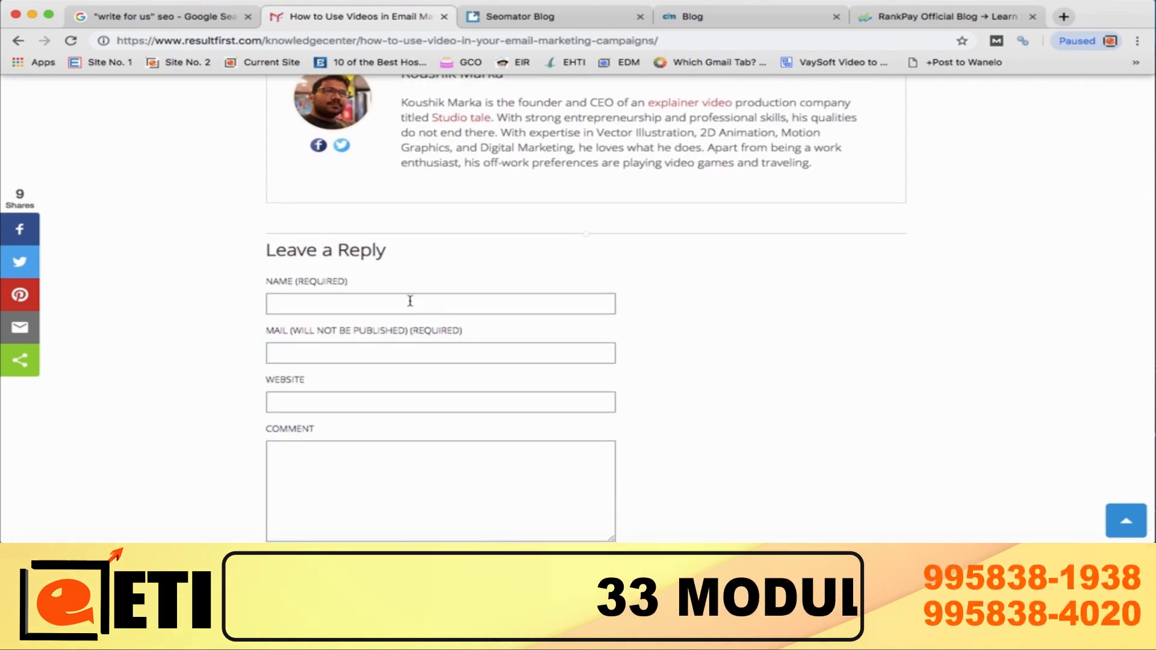
scroll(410, 301, down, 1)
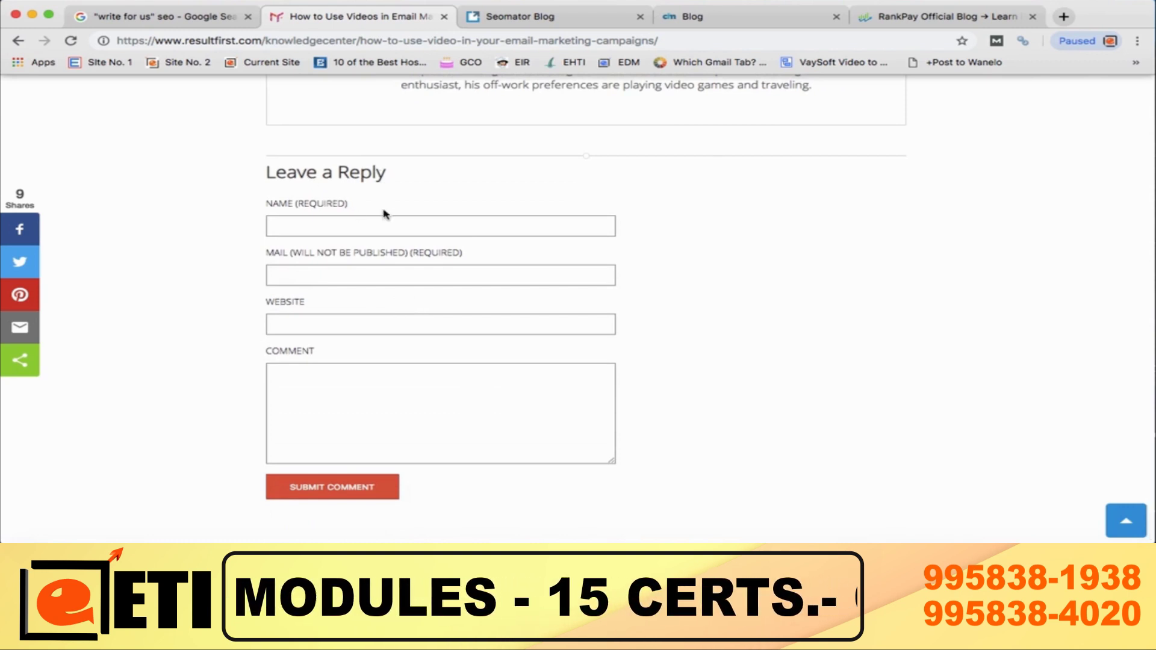
click(326, 223)
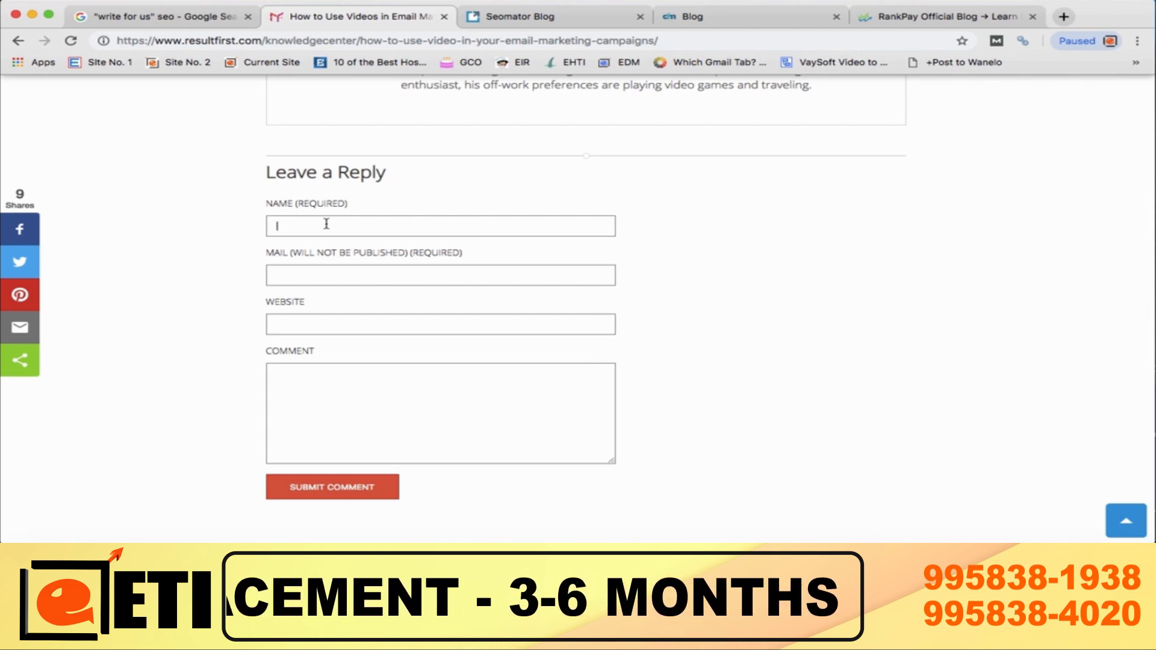
click(326, 223)
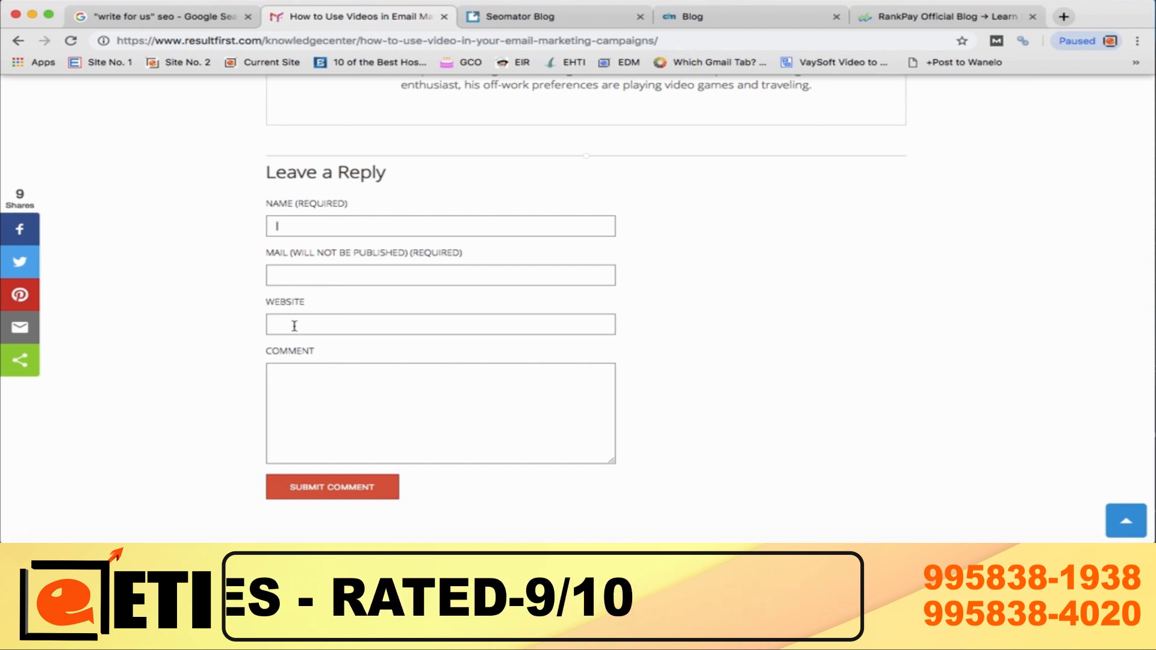
click(314, 378)
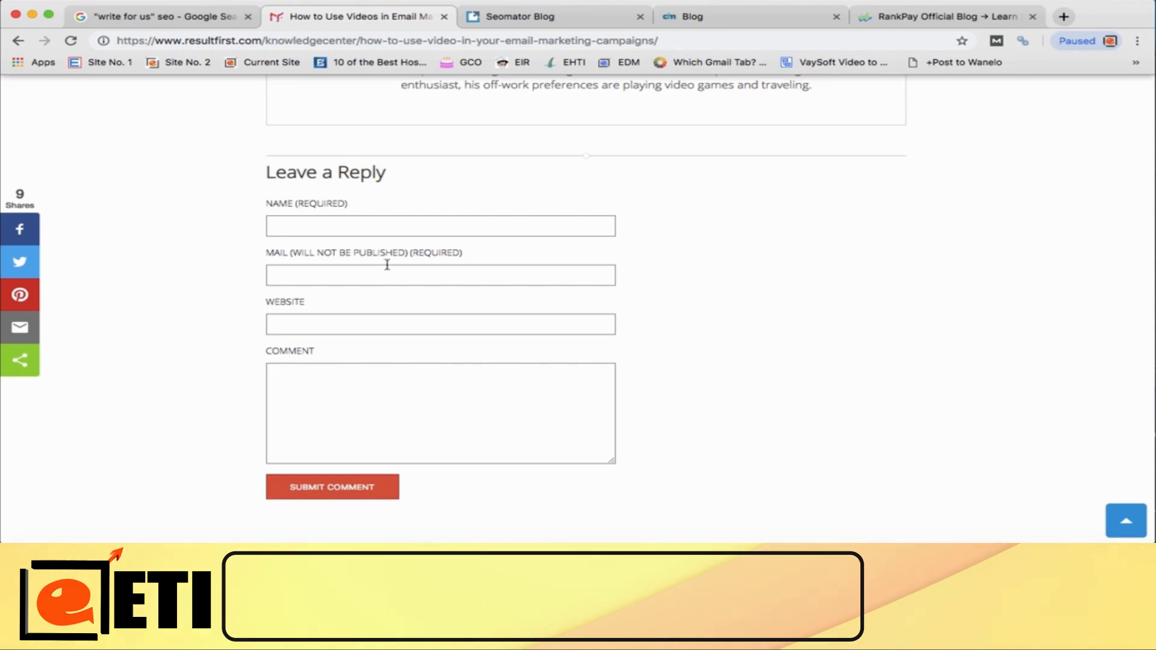
scroll(482, 410, down, 1)
scroll(481, 408, up, 8)
scroll(481, 409, down, 8)
scroll(482, 414, up, 4)
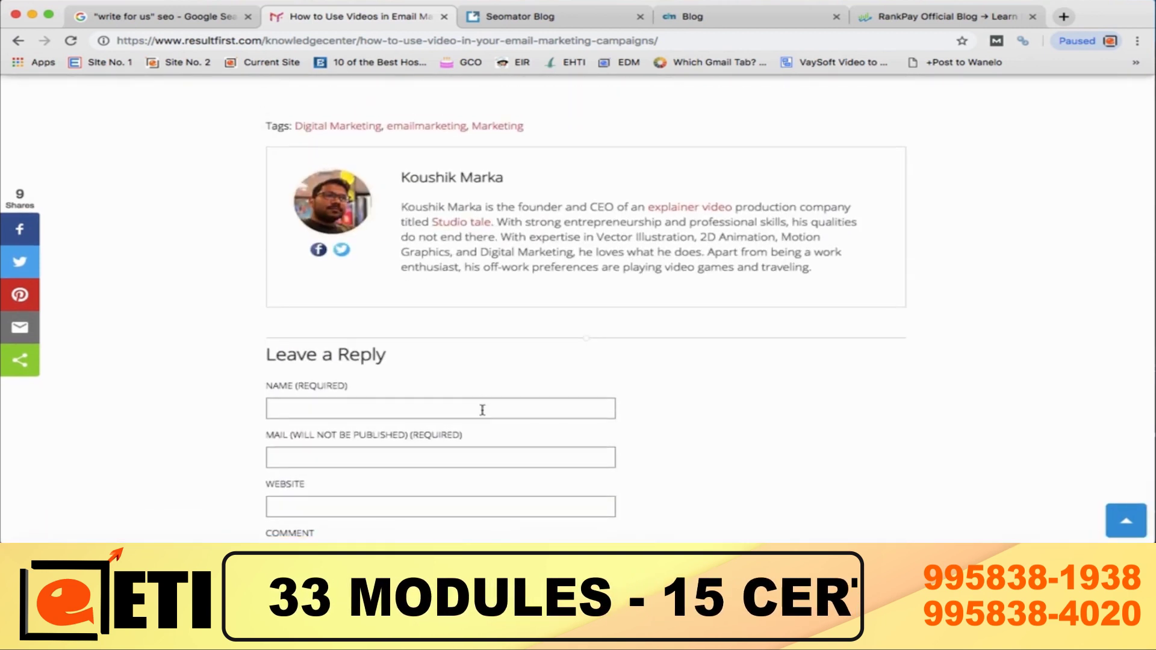
scroll(482, 410, down, 4)
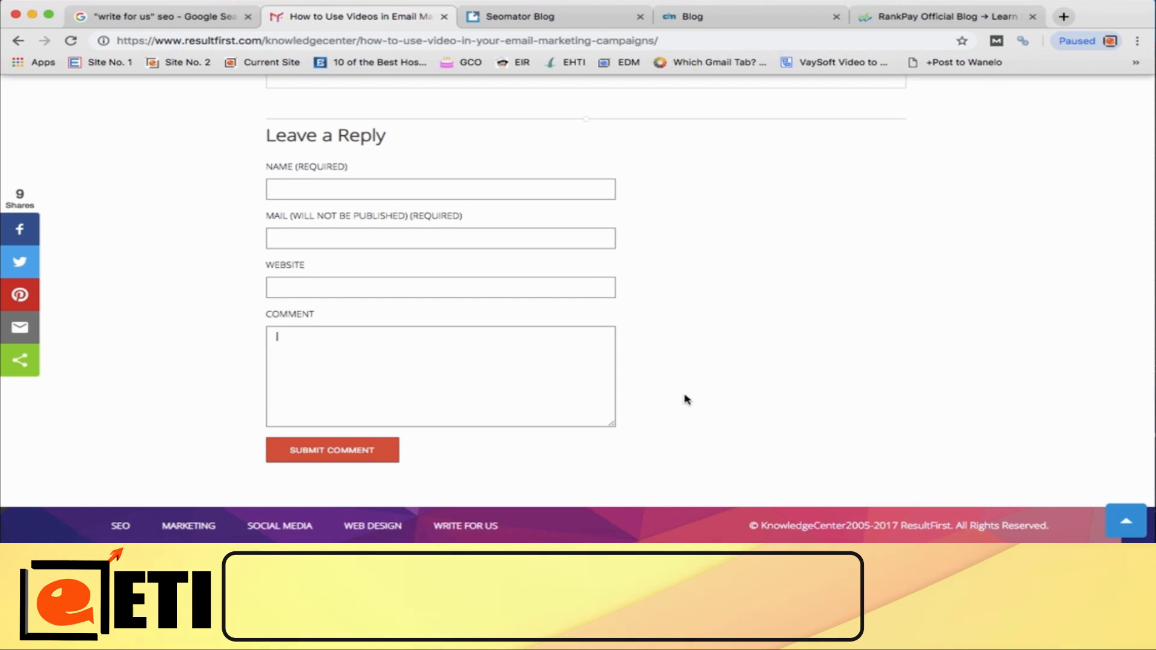
Step: Glance at the Seomator Blog, then return to the email-video article and go back one page
click(536, 18)
scroll(547, 385, down, 3)
scroll(547, 385, down, 3)
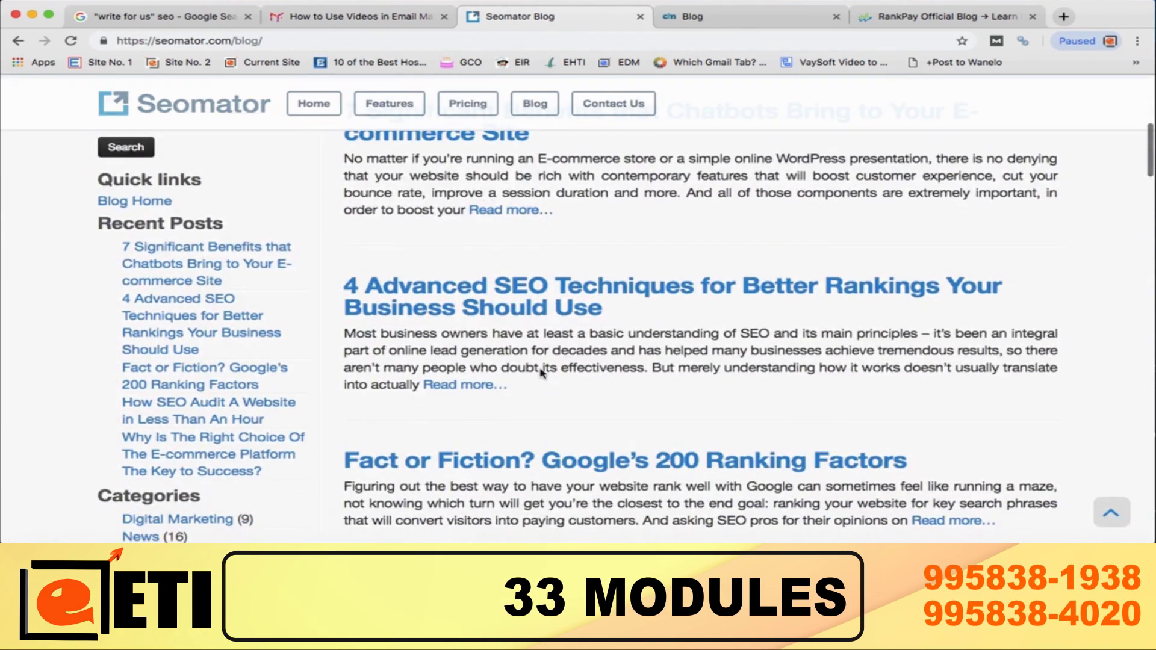
click(385, 16)
scroll(431, 396, up, 15)
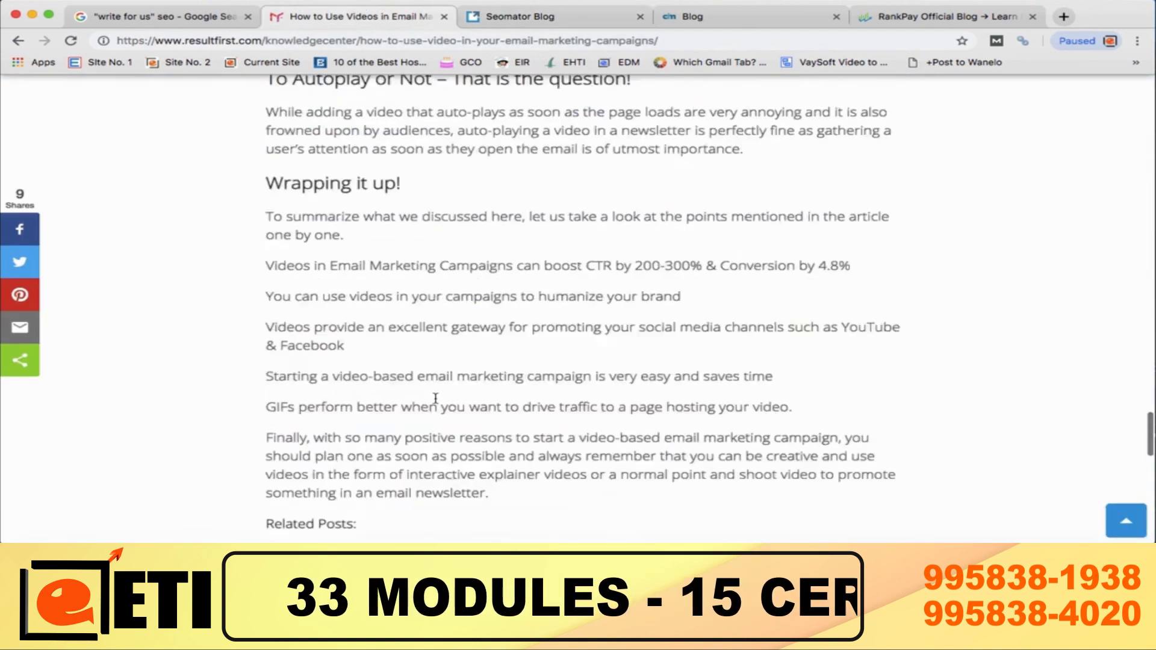
click(18, 41)
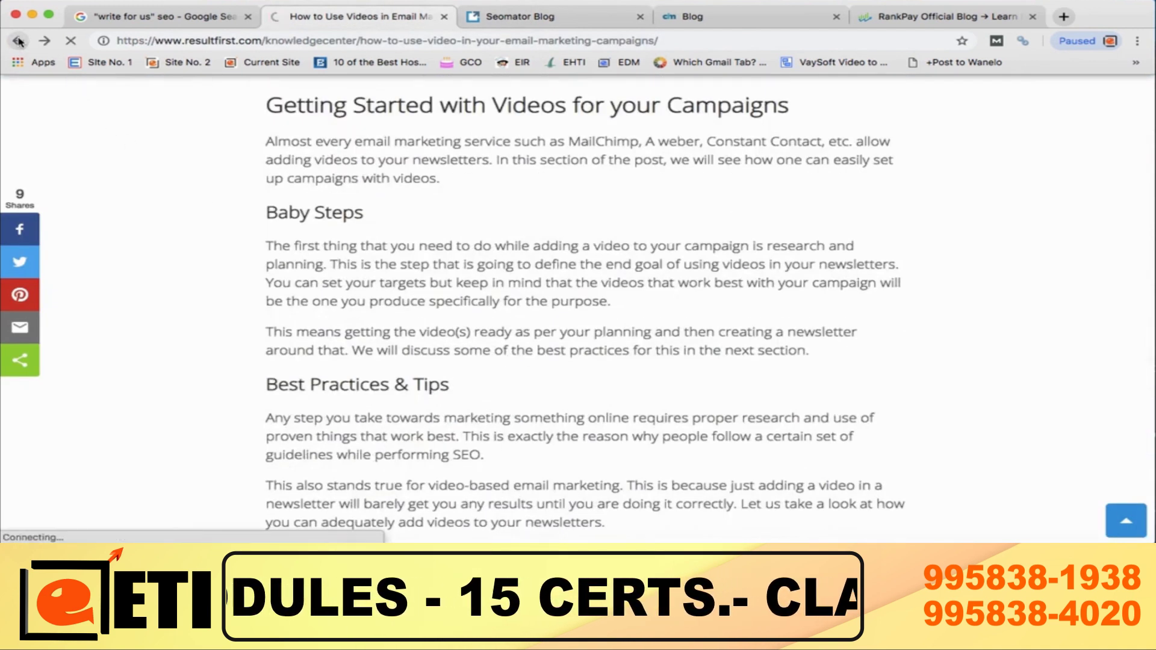